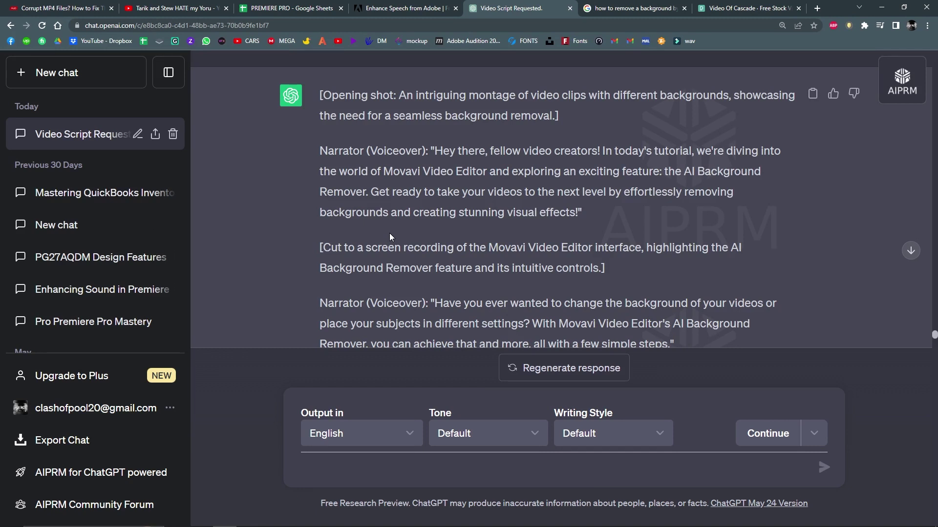
Scroll to the end of the ChatGPT tutorial script and switch to Movavi Video Suite.
scroll(390, 236, down, 1)
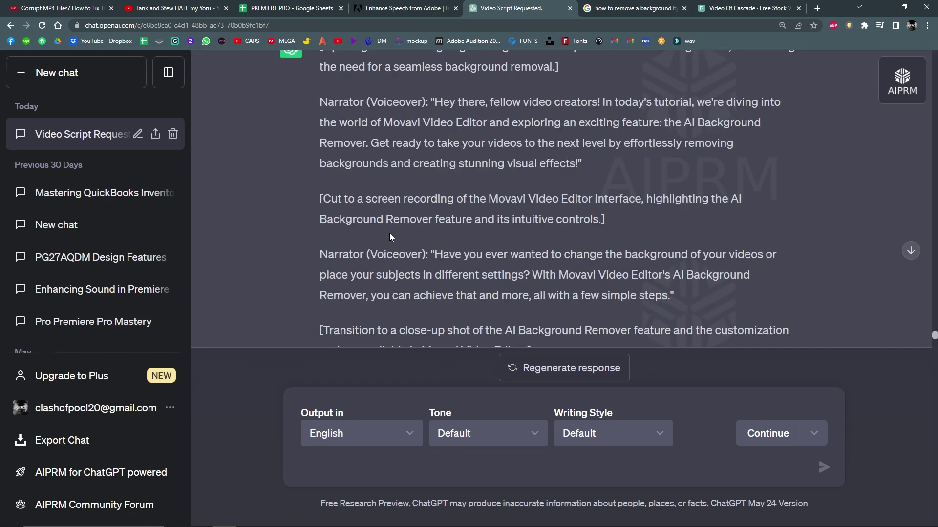
key(alt+Tab)
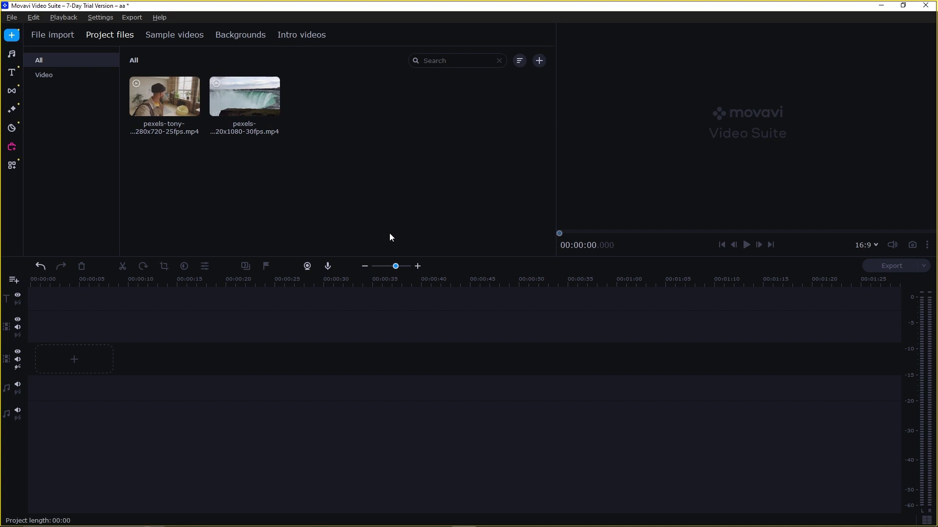
Preview the pexels-tony vlogger clip and drag it onto the video track at 0:00.
click(162, 100)
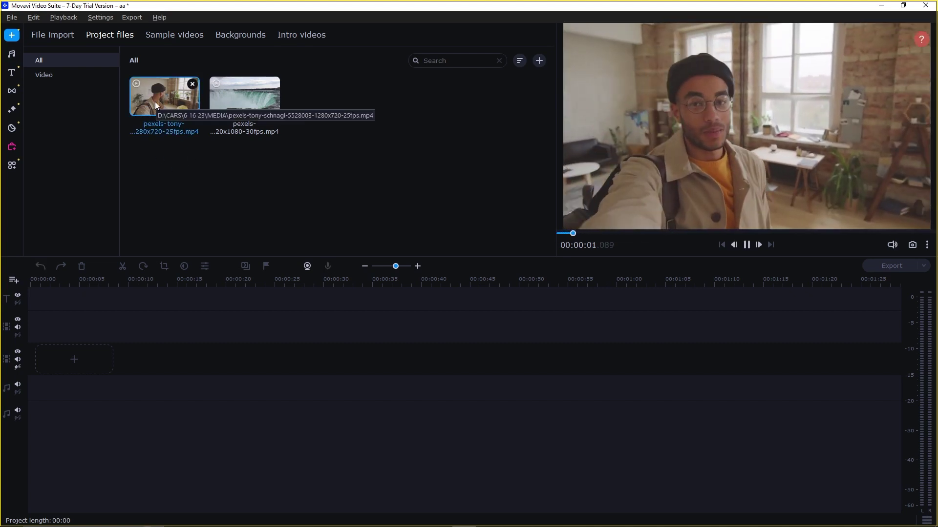
click(746, 244)
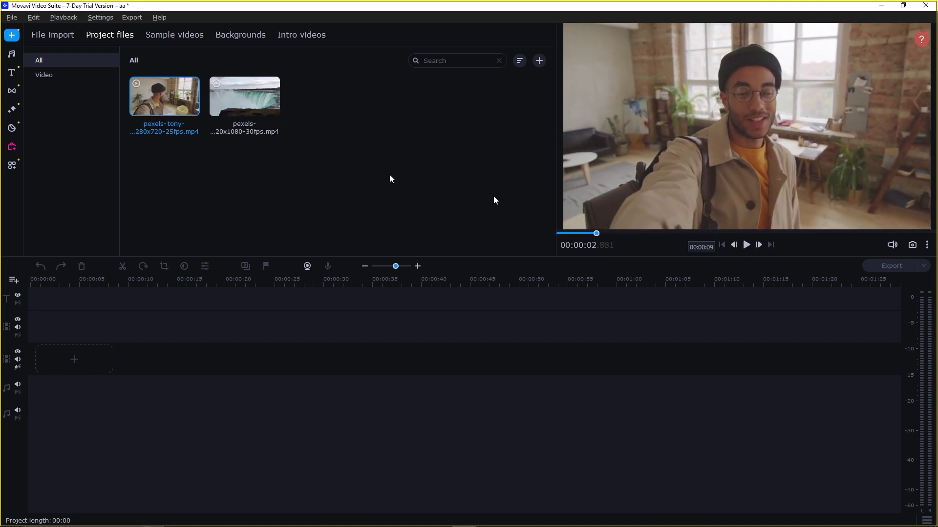
click(141, 173)
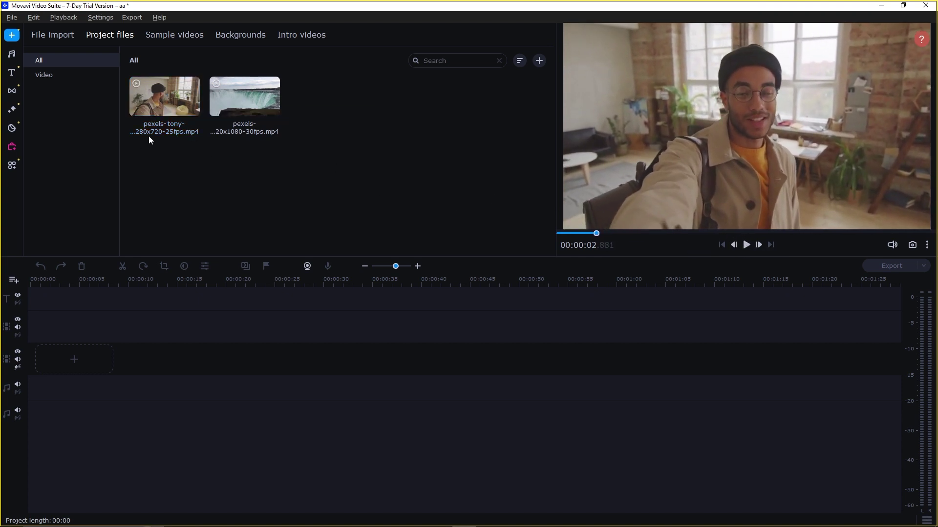
drag(155, 105, 30, 313)
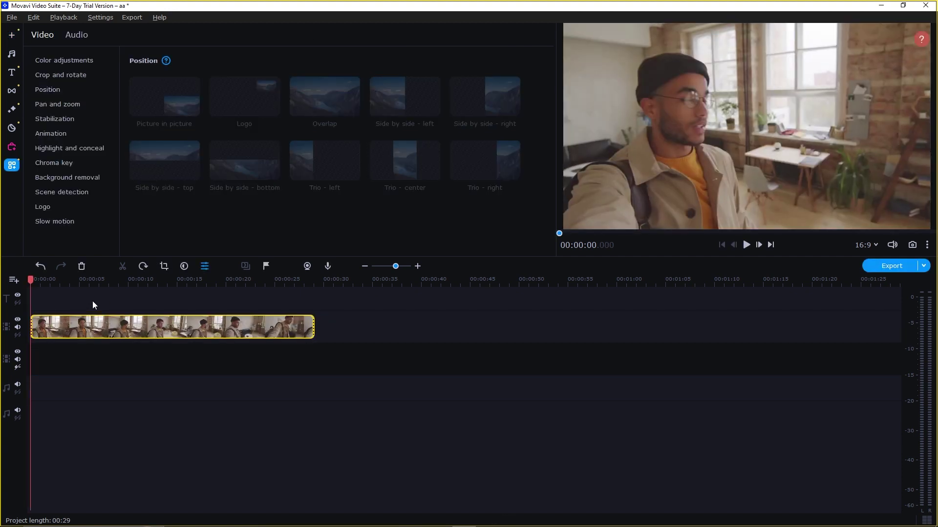
Play the 29-second project preview and stop it.
click(92, 301)
key(space)
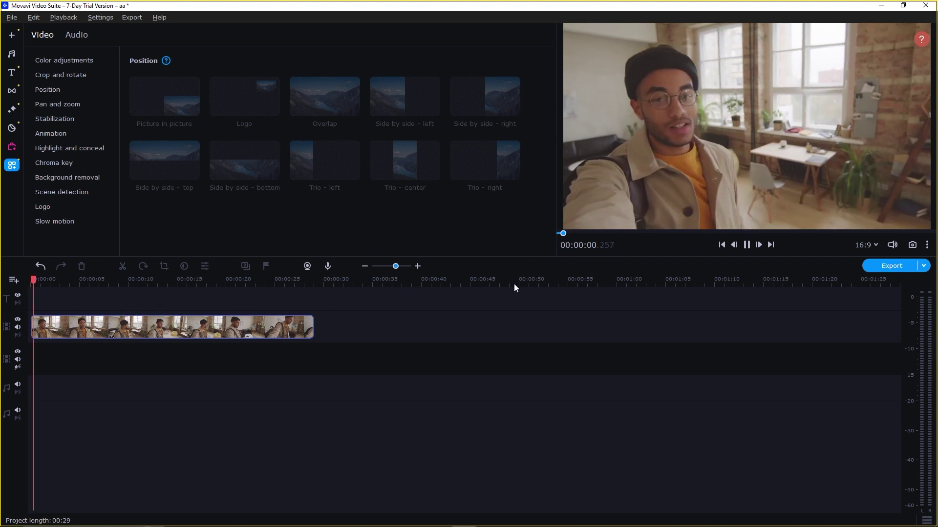
key(space)
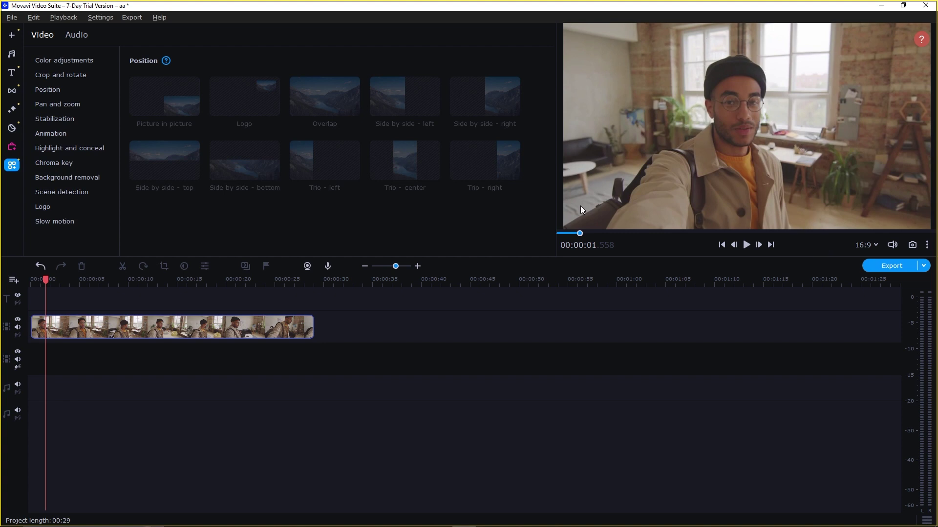
Select the selfie clip at its 14-second point and open Background removal in Precise mode.
click(172, 332)
click(170, 331)
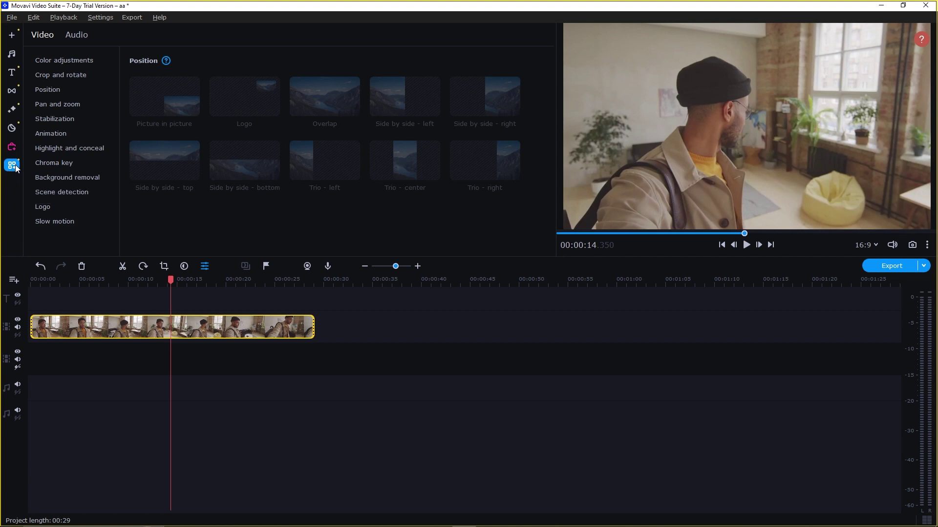
click(70, 179)
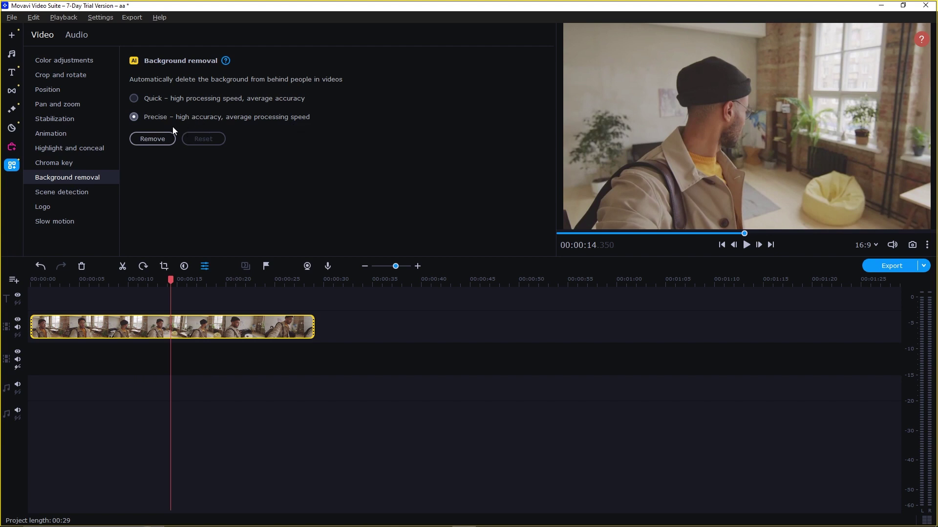
Remove the room background from the selfie clip and play back the cut-out from the start.
click(145, 140)
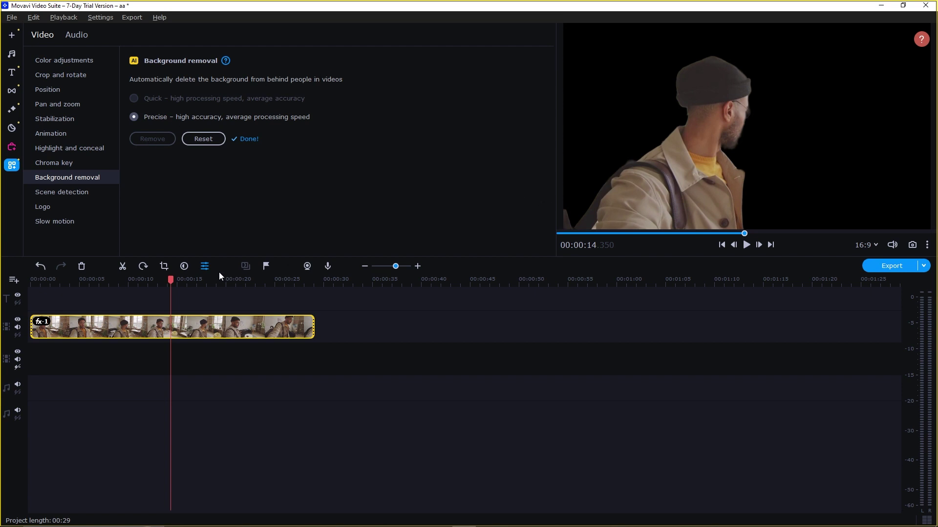
drag(173, 282, 18, 288)
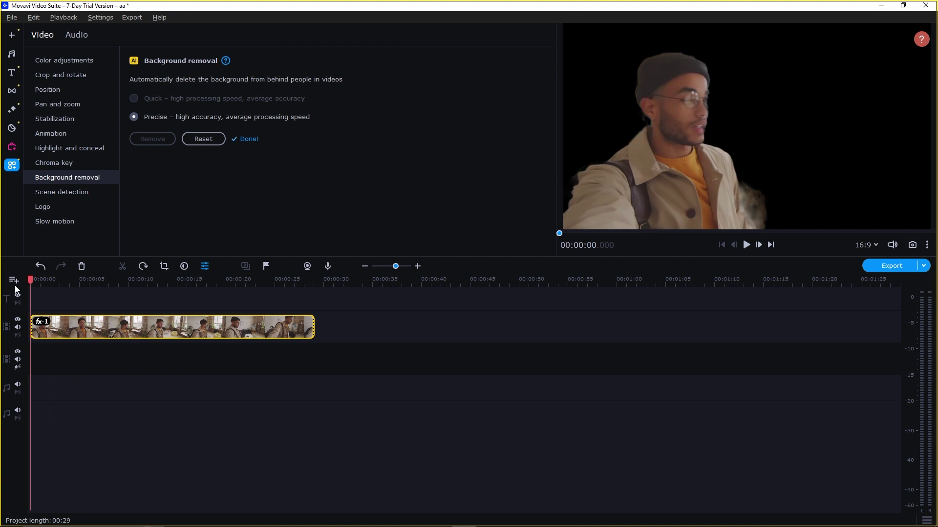
key(space)
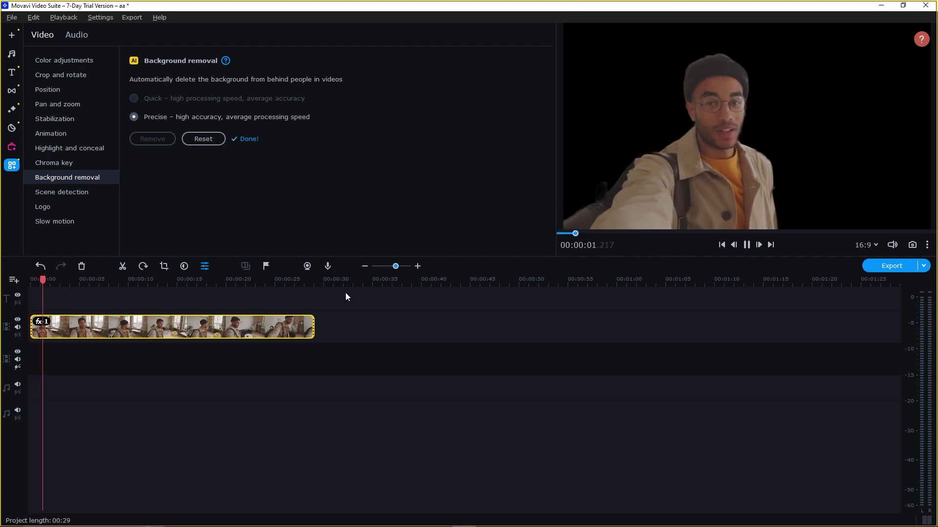
click(695, 131)
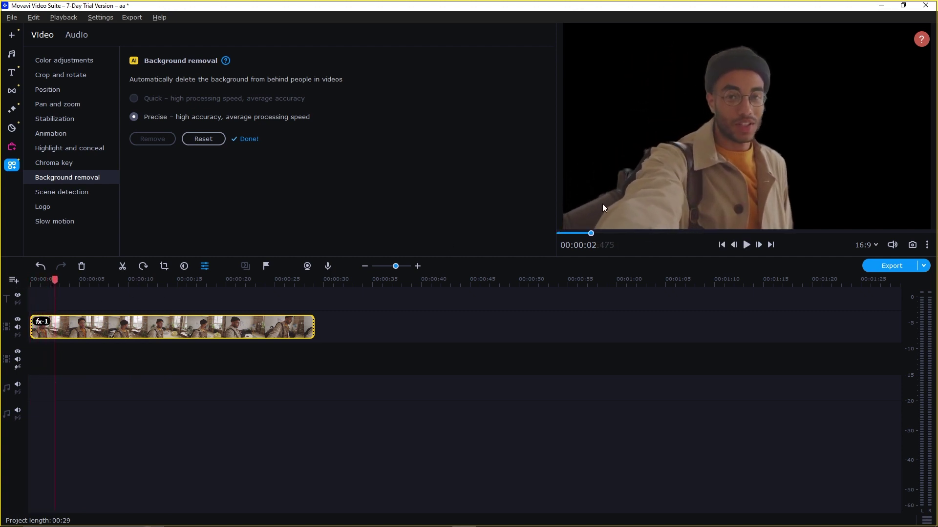
Undo and redo the background removal to compare the clip before and after.
key(ctrl+z)
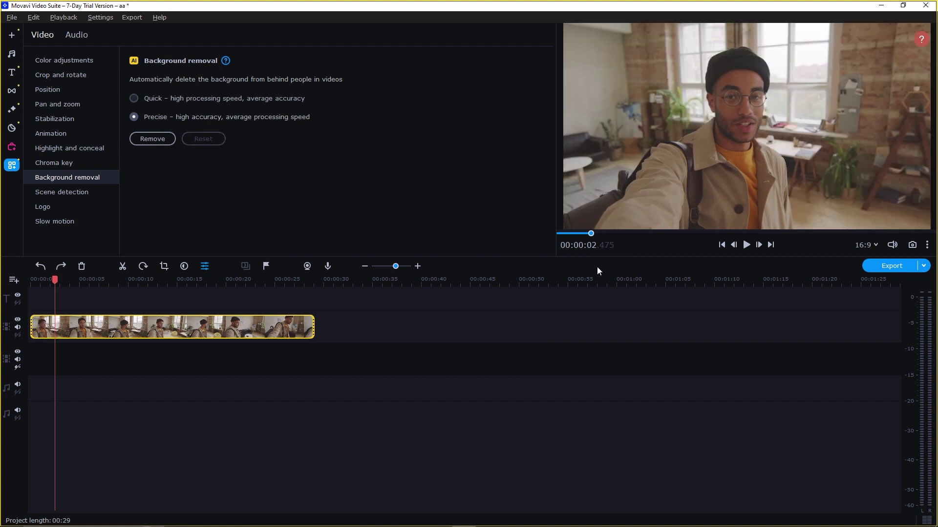
key(ctrl+y)
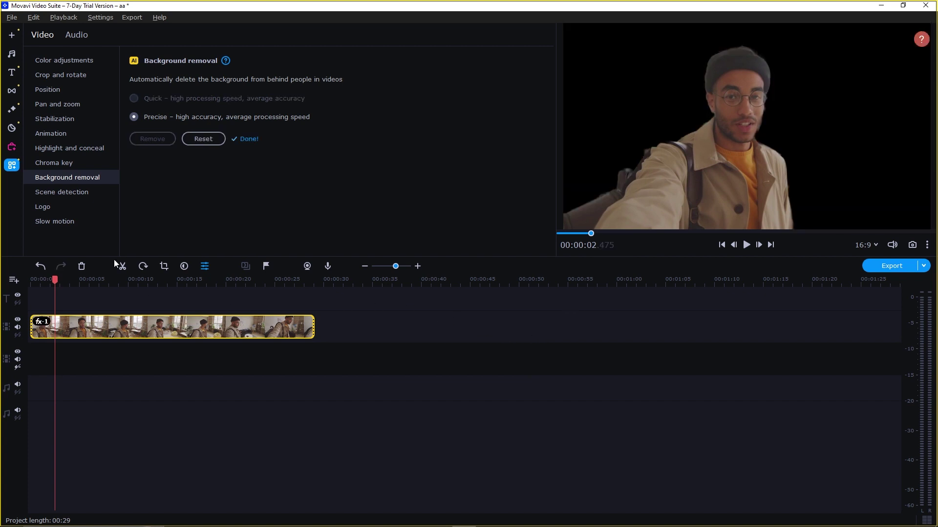
click(11, 35)
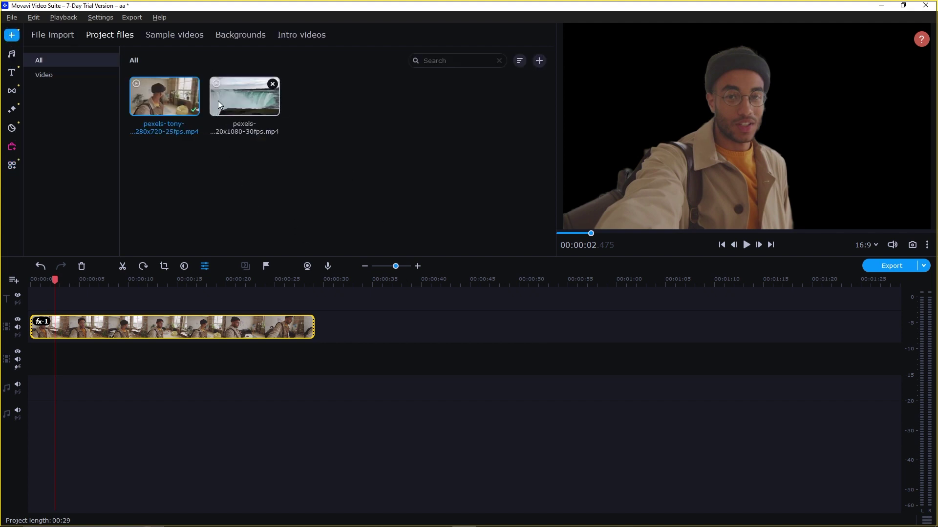
Place the waterfall clip on the track below the vlogger and delete its detached audio.
click(229, 91)
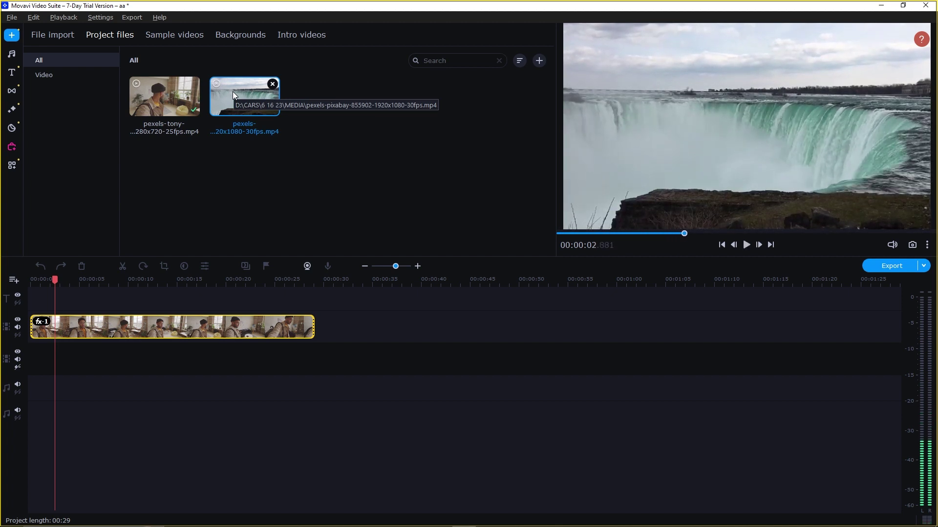
drag(236, 109, 62, 359)
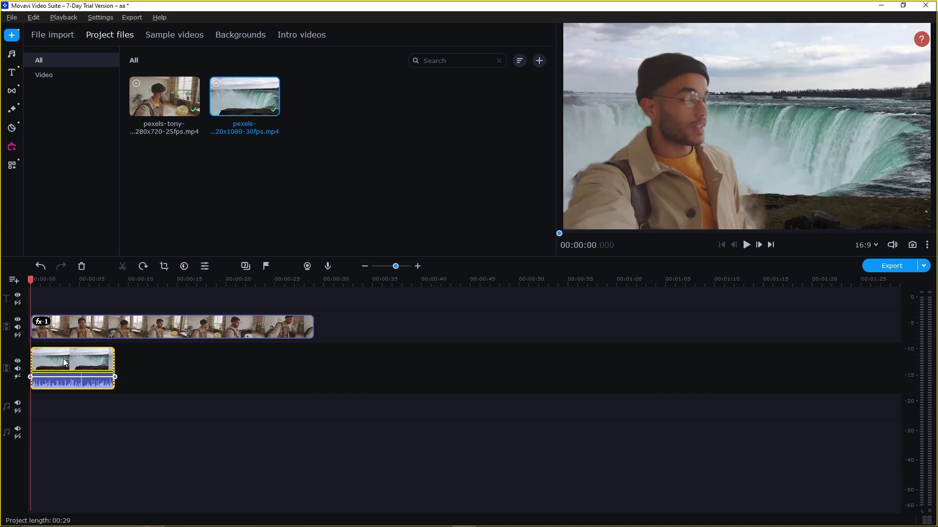
click(80, 355)
right_click(81, 355)
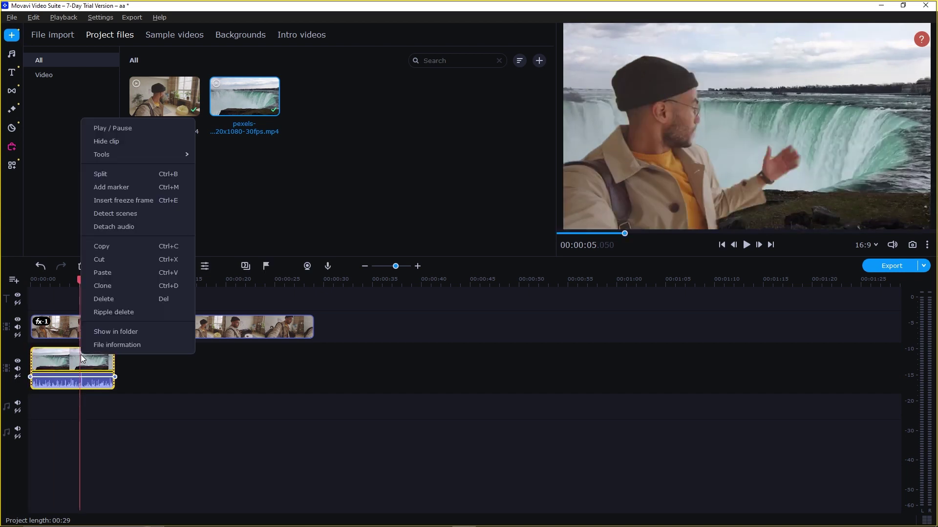
click(118, 227)
click(88, 438)
key(Delete)
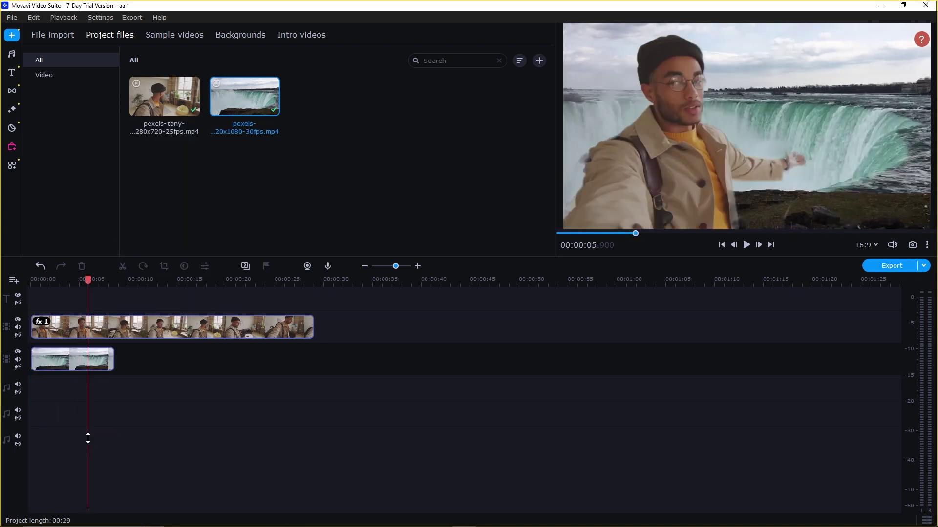
click(90, 363)
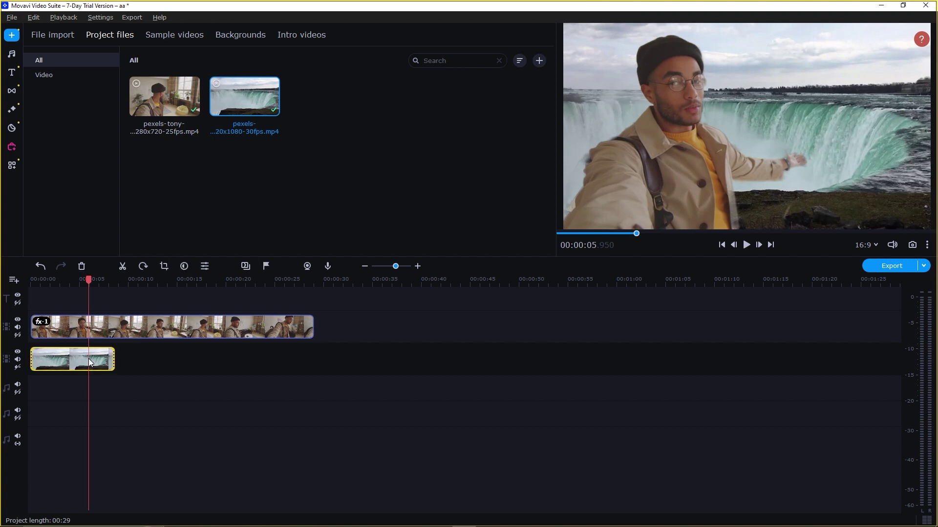
Paste waterfall copies after the original and trim the last copy to end at 00:29.
drag(112, 283, 115, 276)
key(ctrl+v)
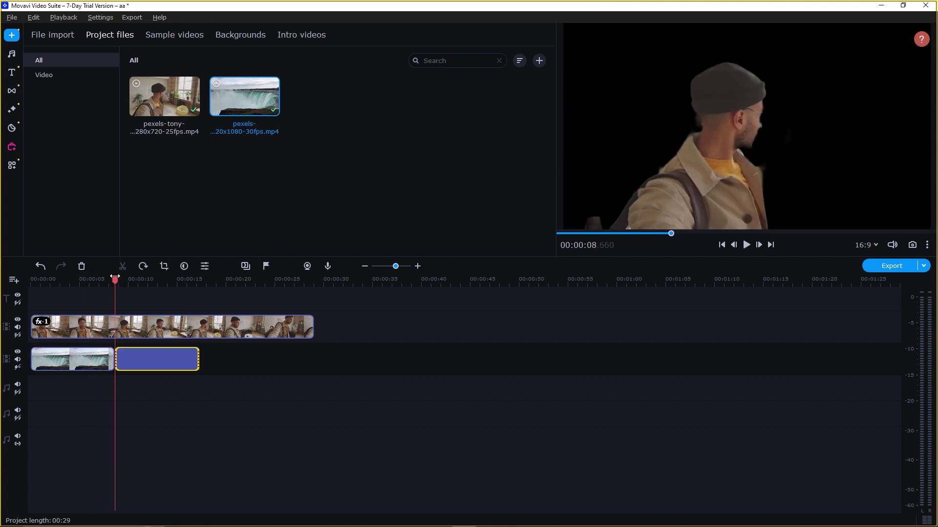
key(ctrl+v)
key(ctrl+v)
click(332, 364)
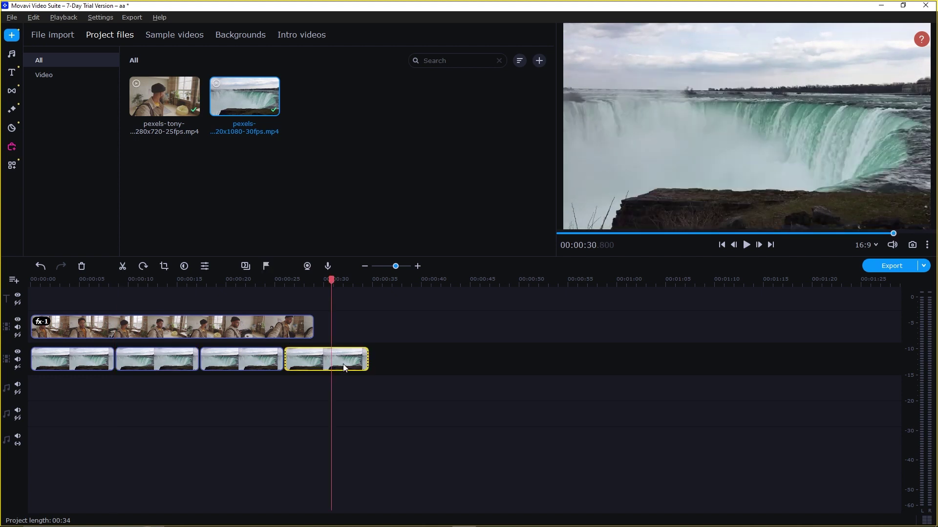
drag(367, 364, 314, 364)
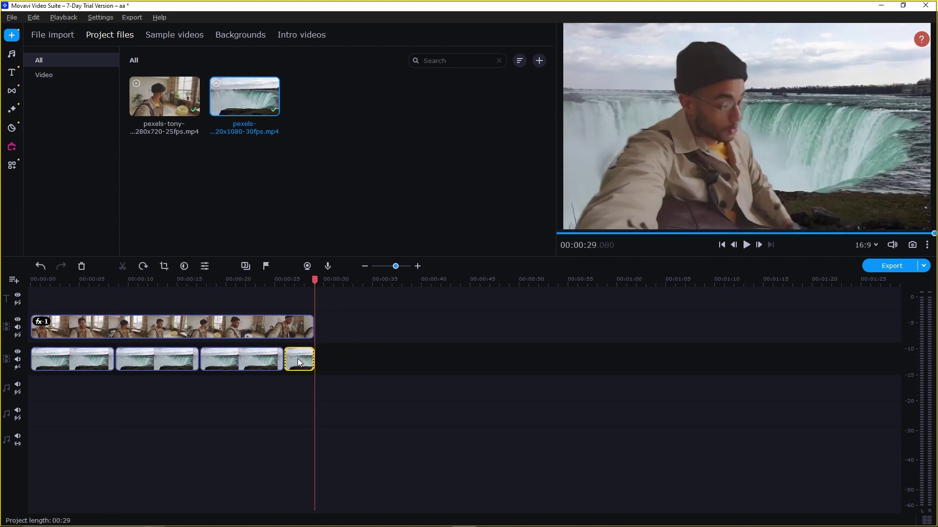
Drag Crossfade transitions onto the three joins between the four waterfall clips.
click(17, 96)
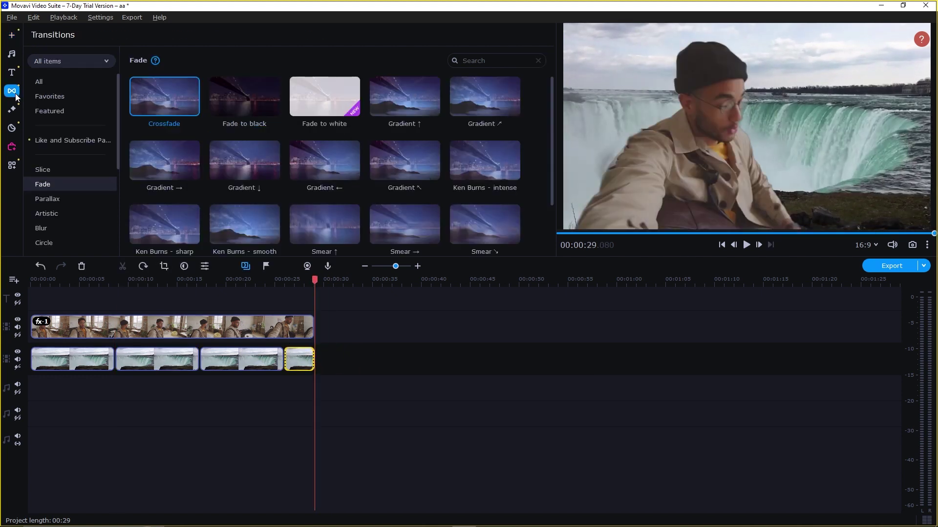
drag(143, 107, 265, 361)
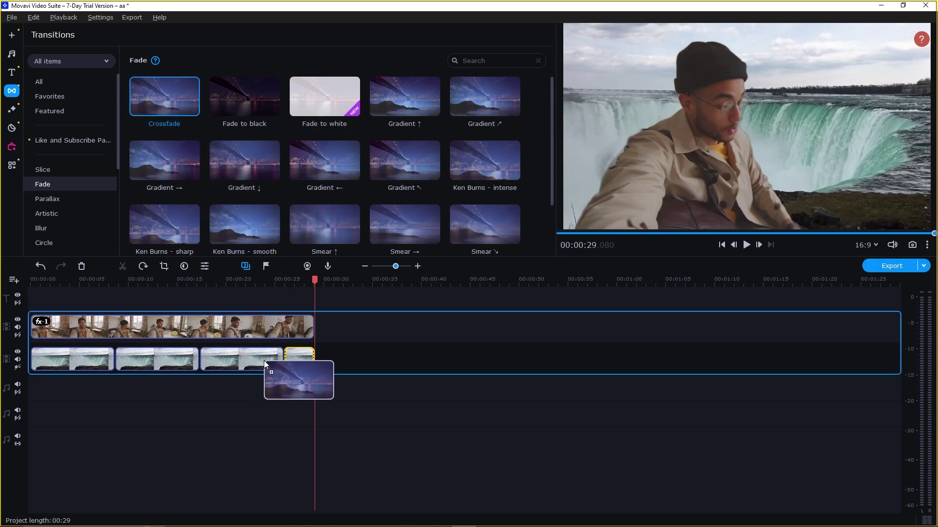
drag(143, 111, 181, 351)
drag(154, 145, 113, 363)
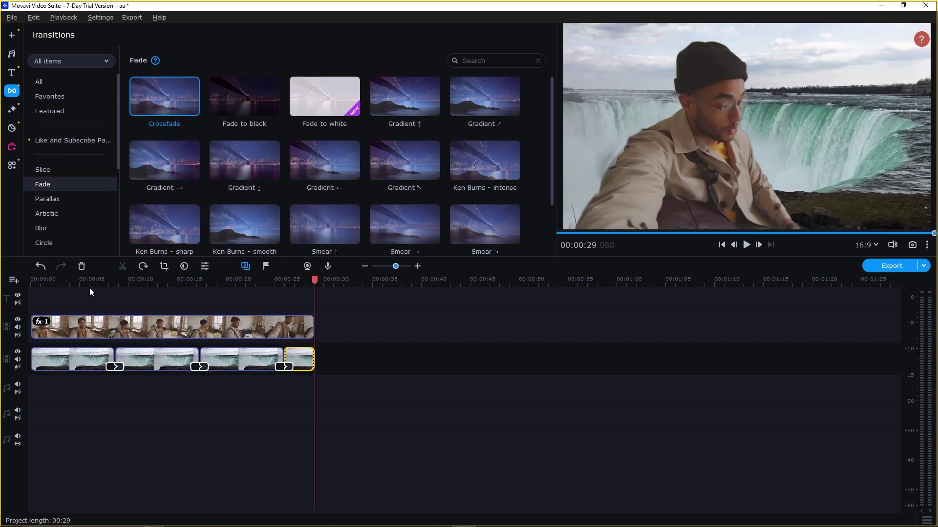
Play and scrub the project to preview the crossfades beneath the cut-out vlogger.
click(26, 285)
key(space)
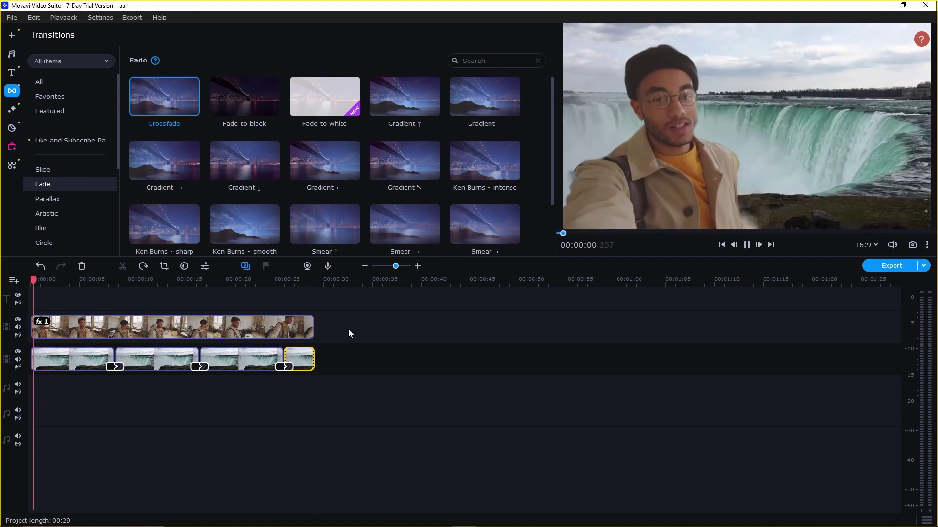
click(739, 37)
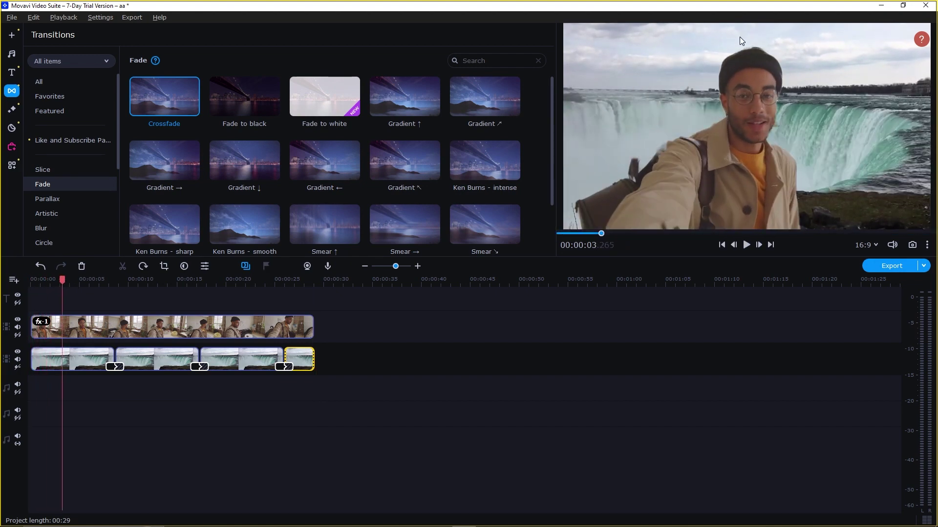
click(186, 330)
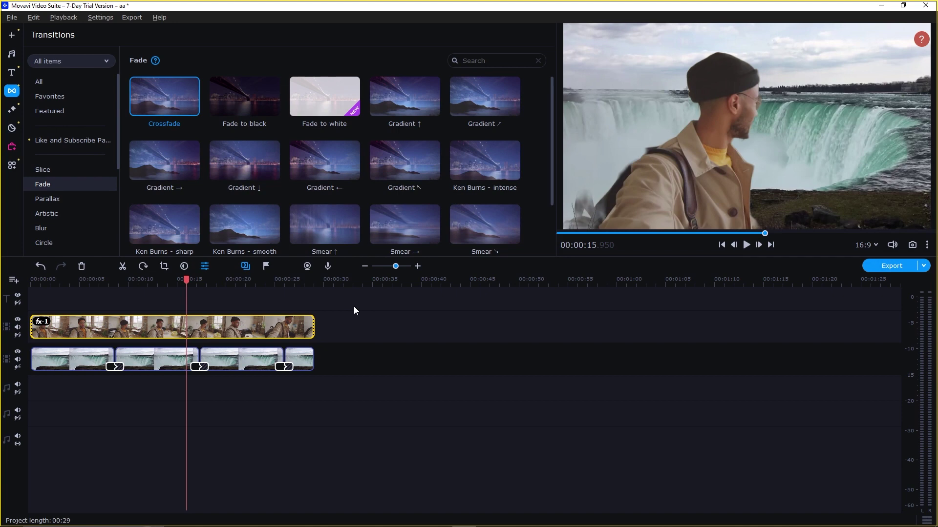
drag(88, 280, 24, 283)
click(409, 336)
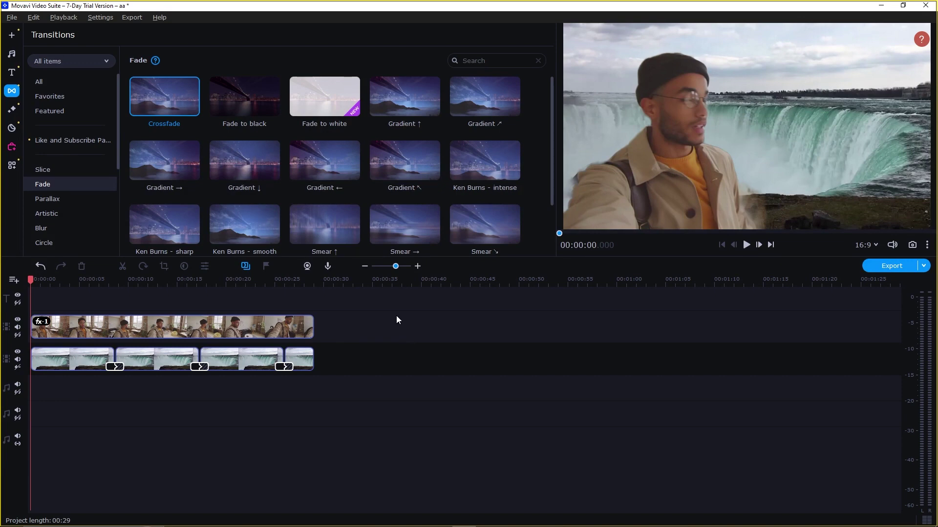
Open the built-in Backgrounds library and download the Palm trees background.
click(12, 34)
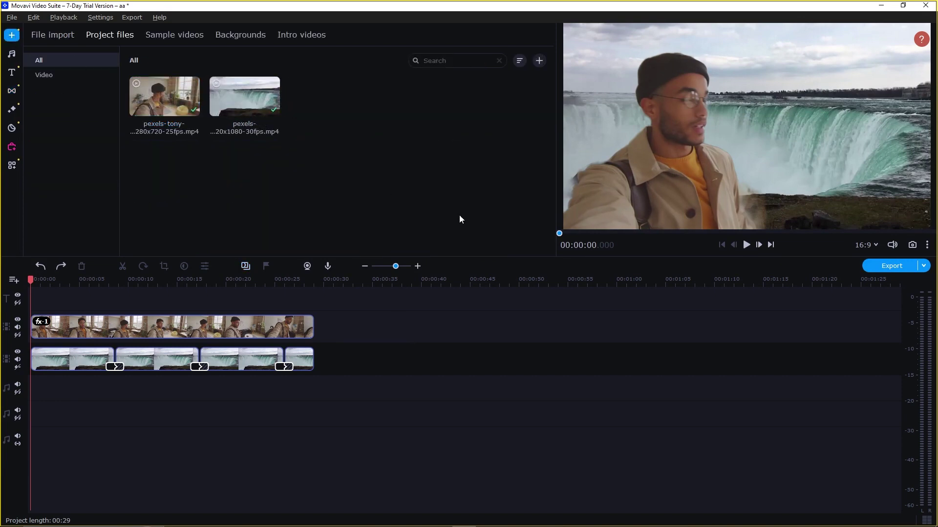
click(228, 36)
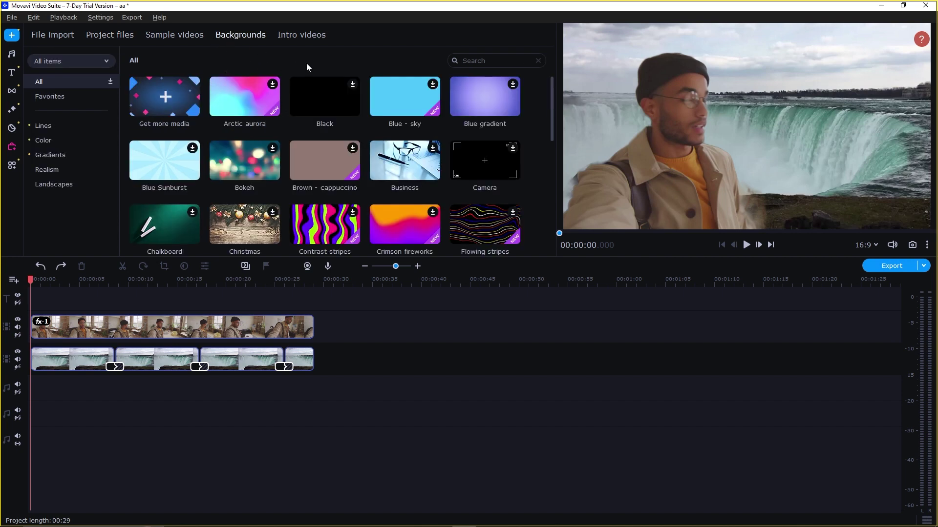
drag(551, 97, 546, 185)
click(409, 101)
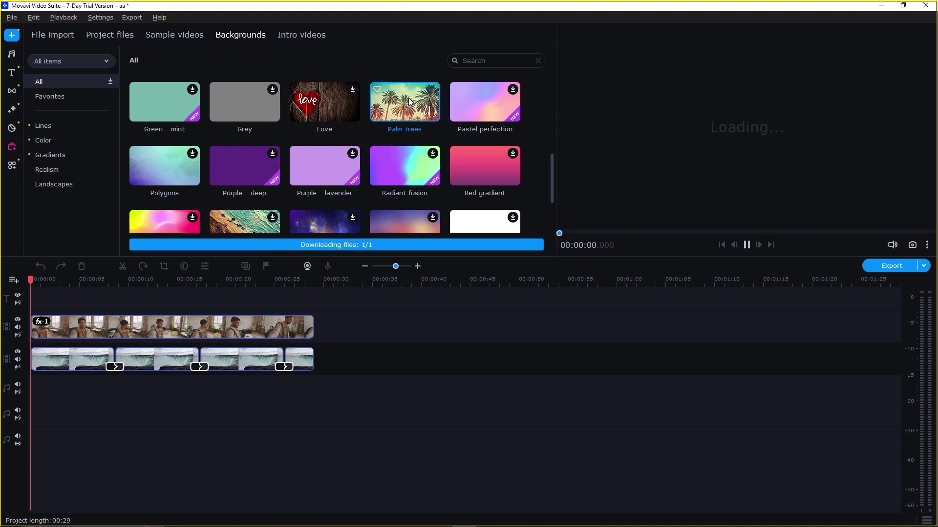
Add Palm trees to the lower track with the waterfall hidden, then preview that version.
click(18, 351)
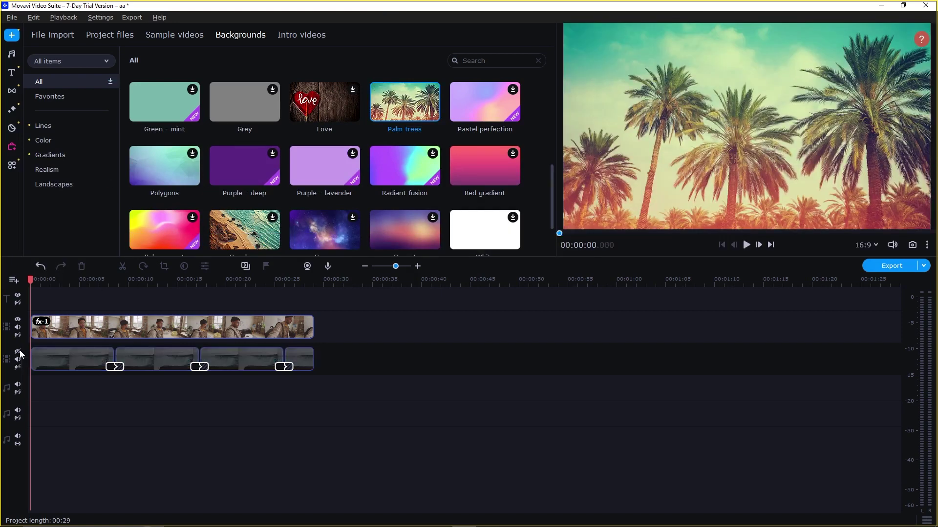
drag(406, 108, 47, 353)
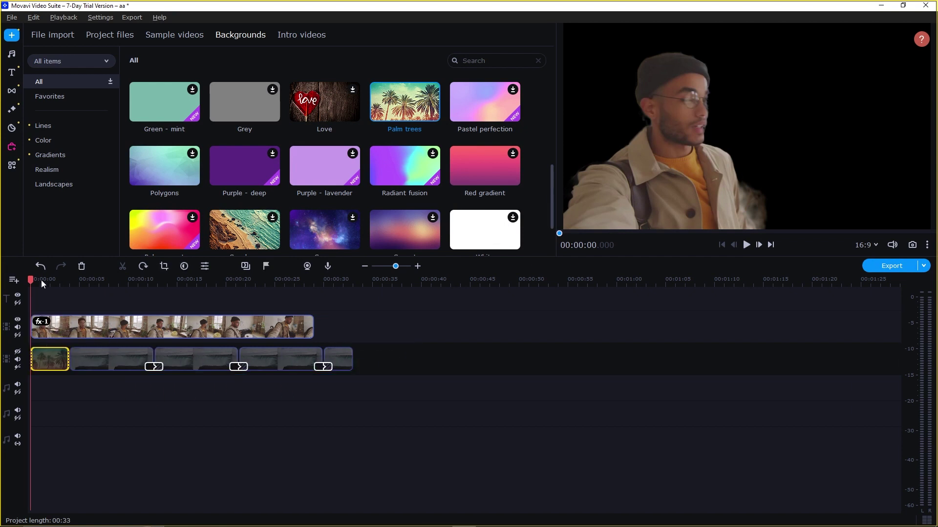
click(17, 351)
key(space)
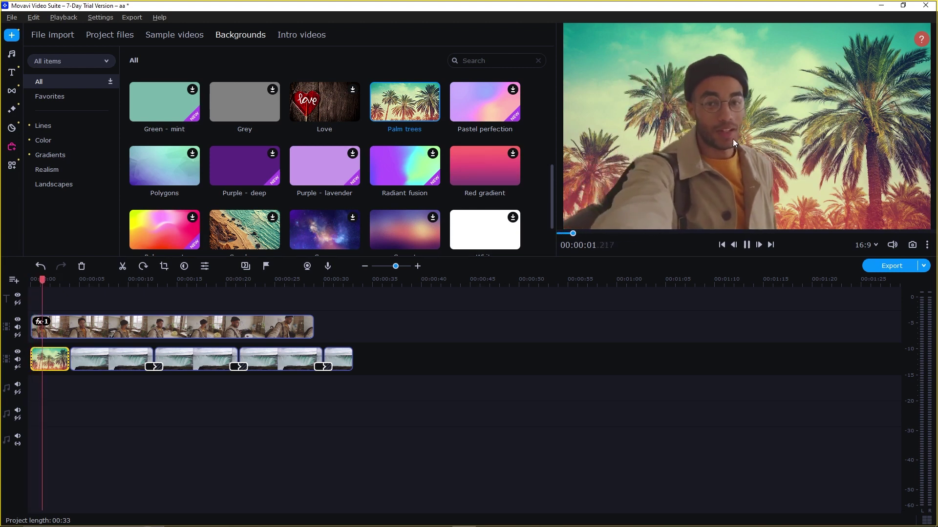
click(742, 135)
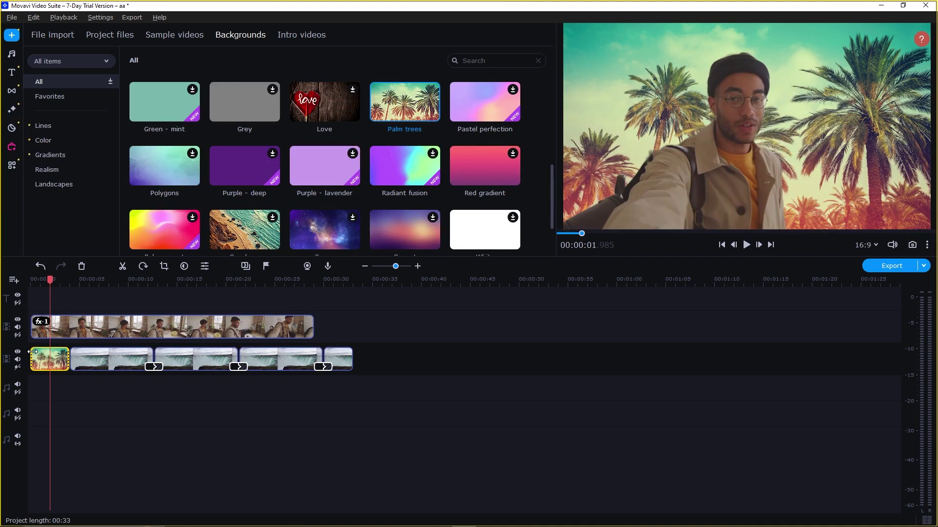
Delete the Palm trees clip, re-enable the waterfall track and return the playhead near the start.
click(18, 351)
drag(57, 361, 372, 362)
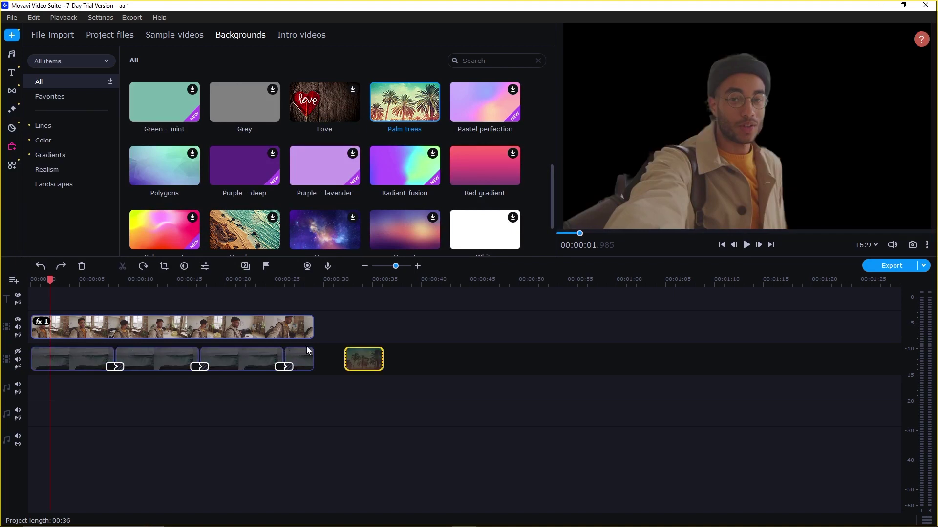
click(372, 363)
key(Delete)
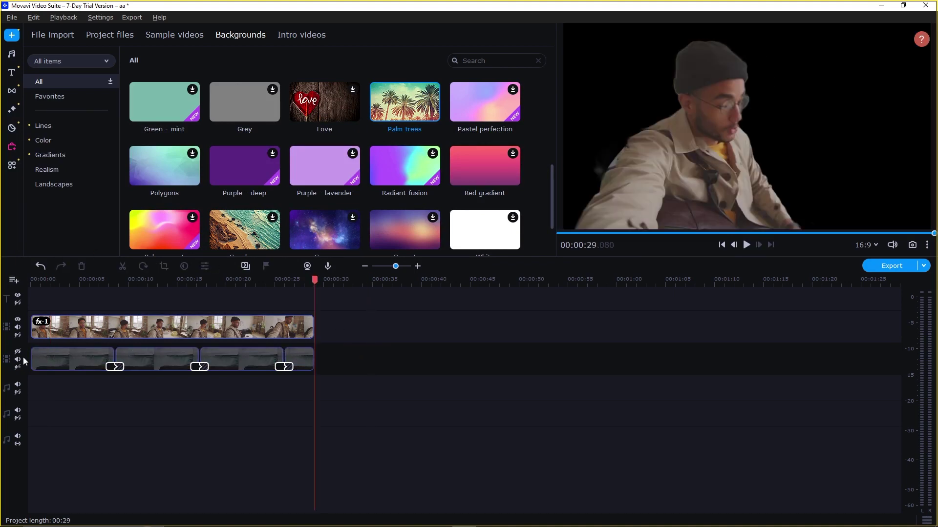
click(18, 351)
click(70, 278)
click(37, 280)
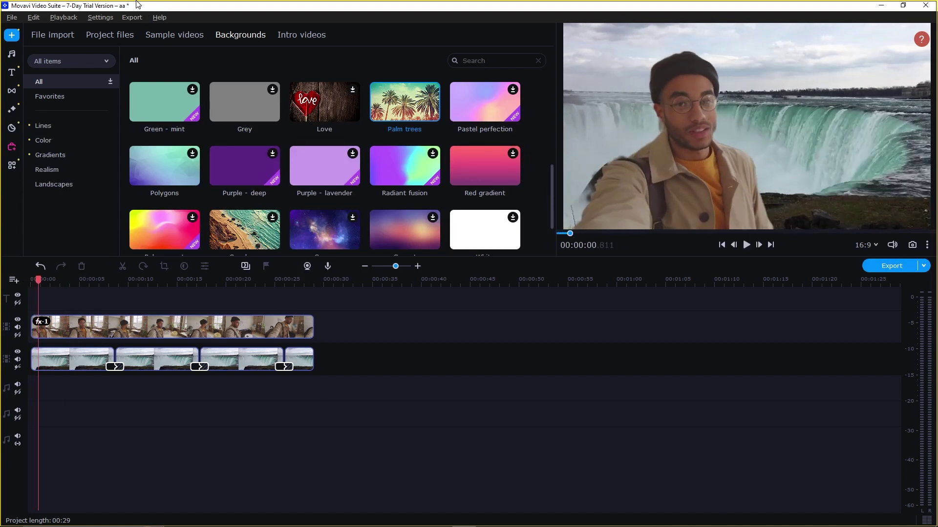
click(139, 18)
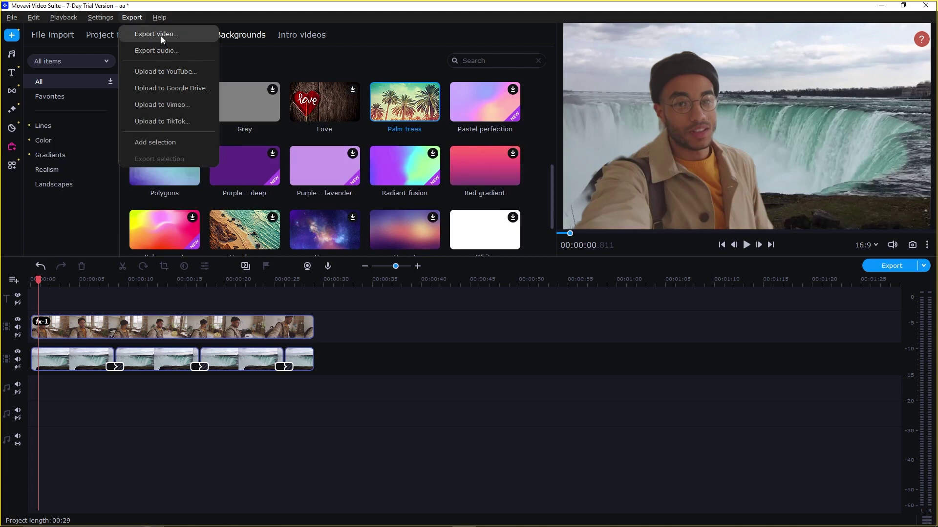
click(389, 379)
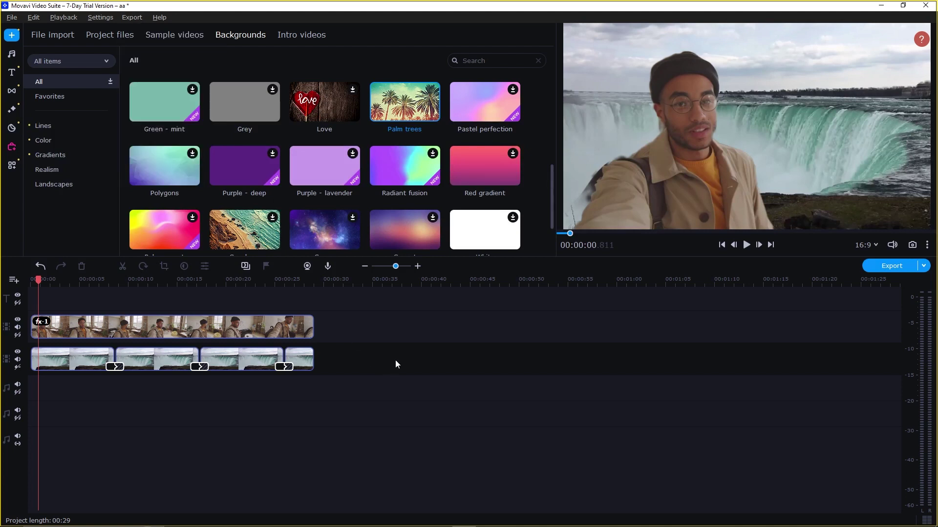